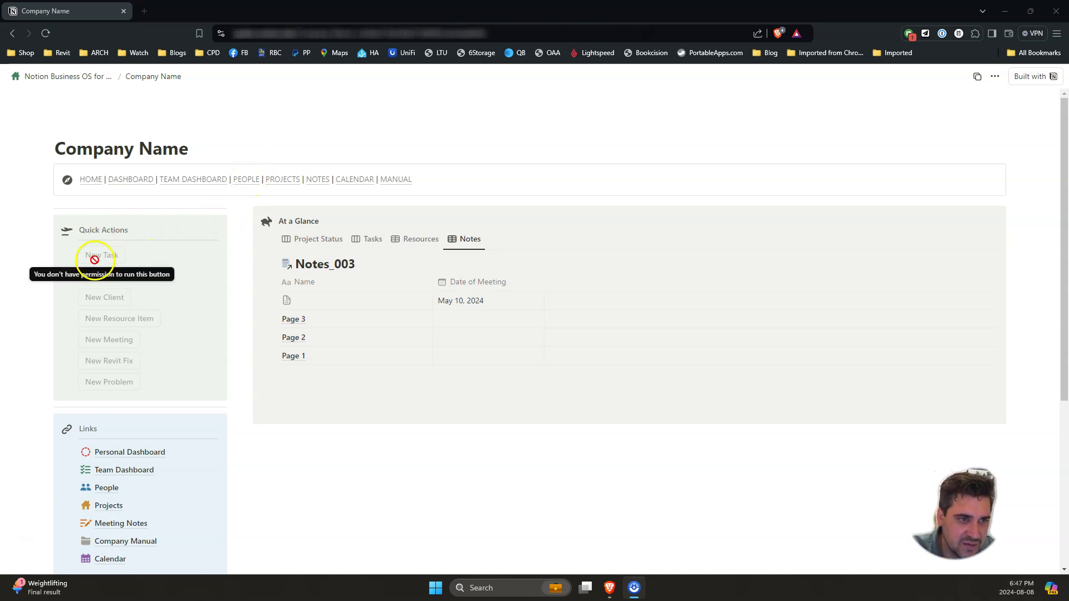
Step: Open the People page from the company home page and review the Sample Client record's properties in side peek
scroll(93, 260, "down", 2)
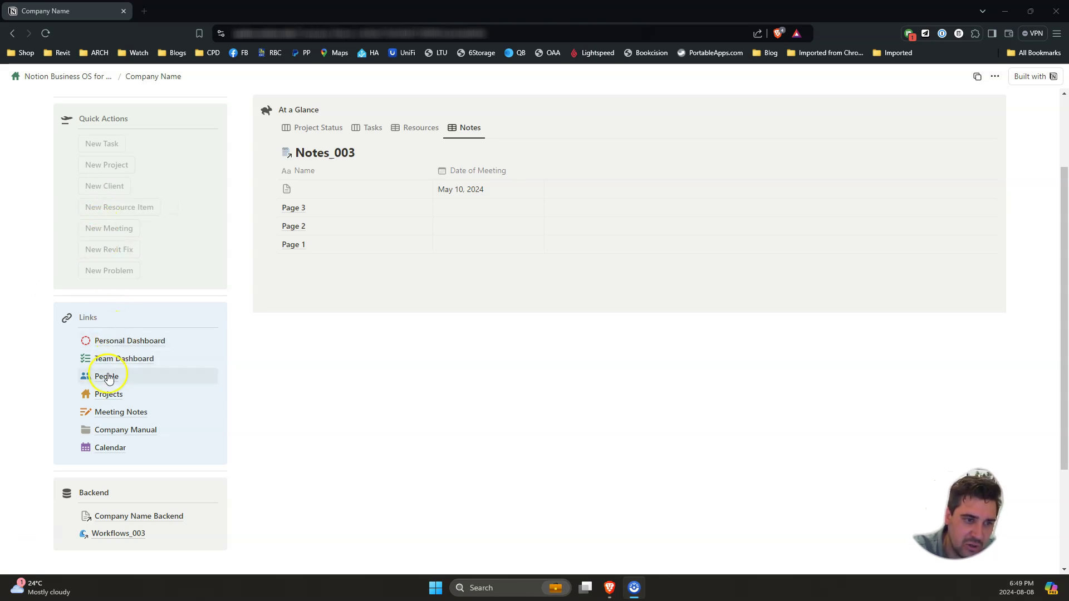
left_click(106, 375)
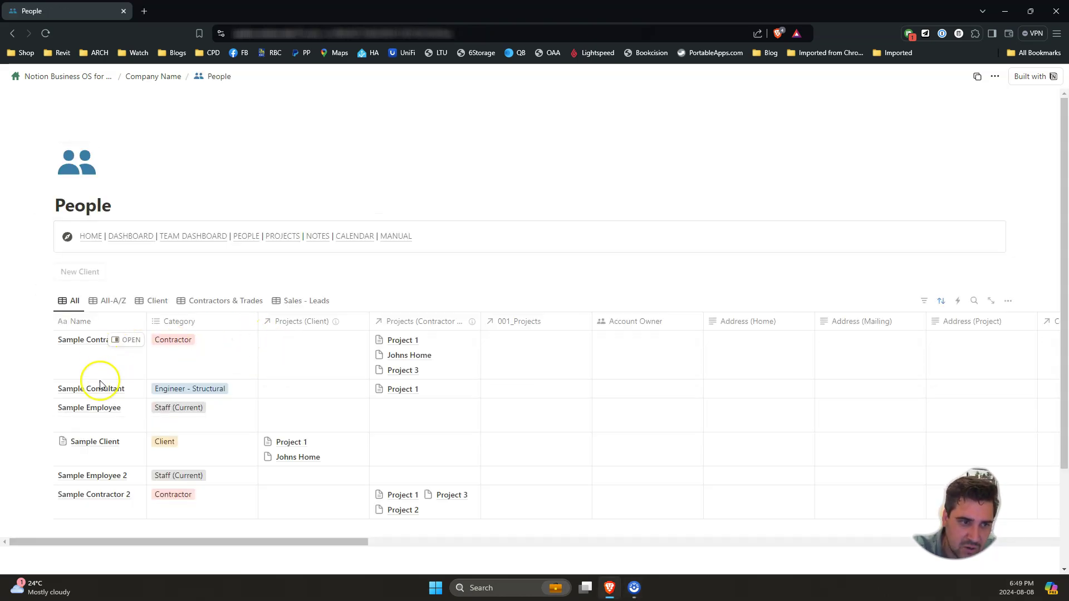
left_click(119, 441)
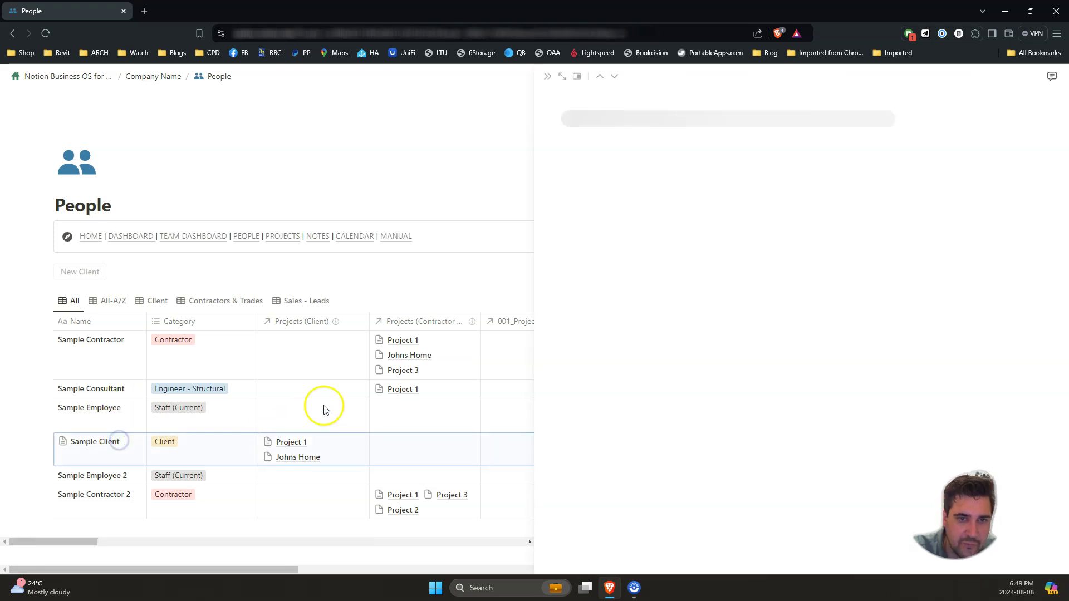
scroll(644, 374, "down", 5)
scroll(612, 354, "up", 3)
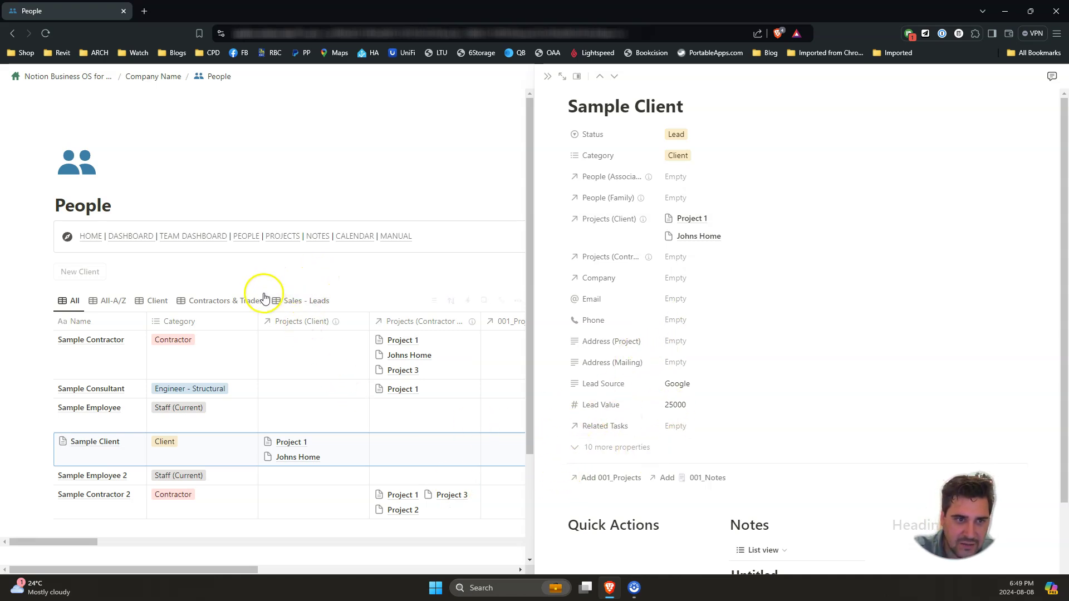
Step: Show the Sales - Leads view of the People table and expand the hidden properties of the Sample Client record
left_click(297, 301)
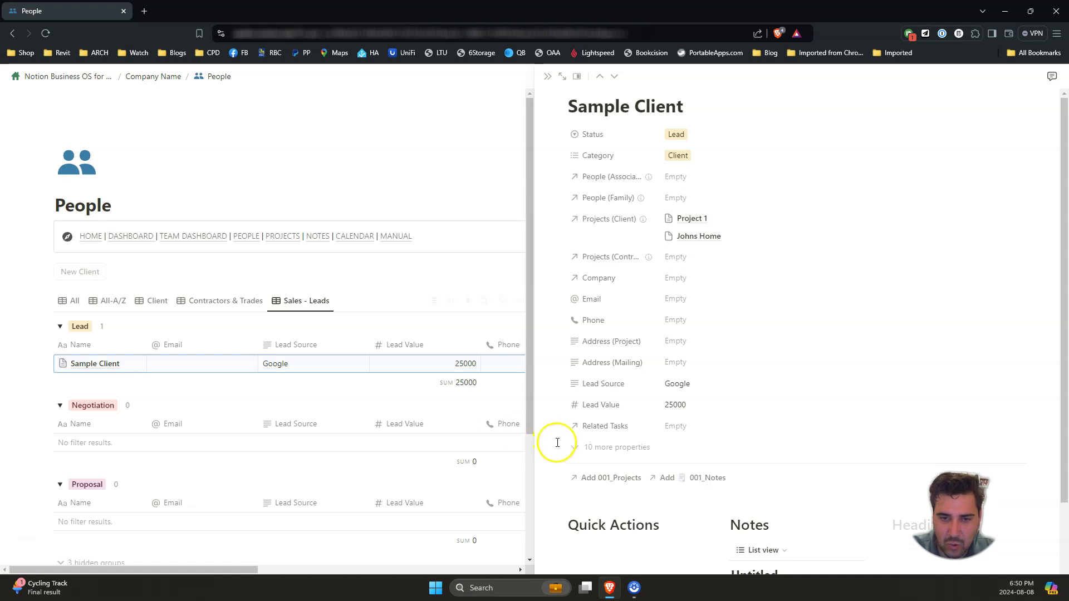
left_click(573, 447)
scroll(659, 334, "down", 3)
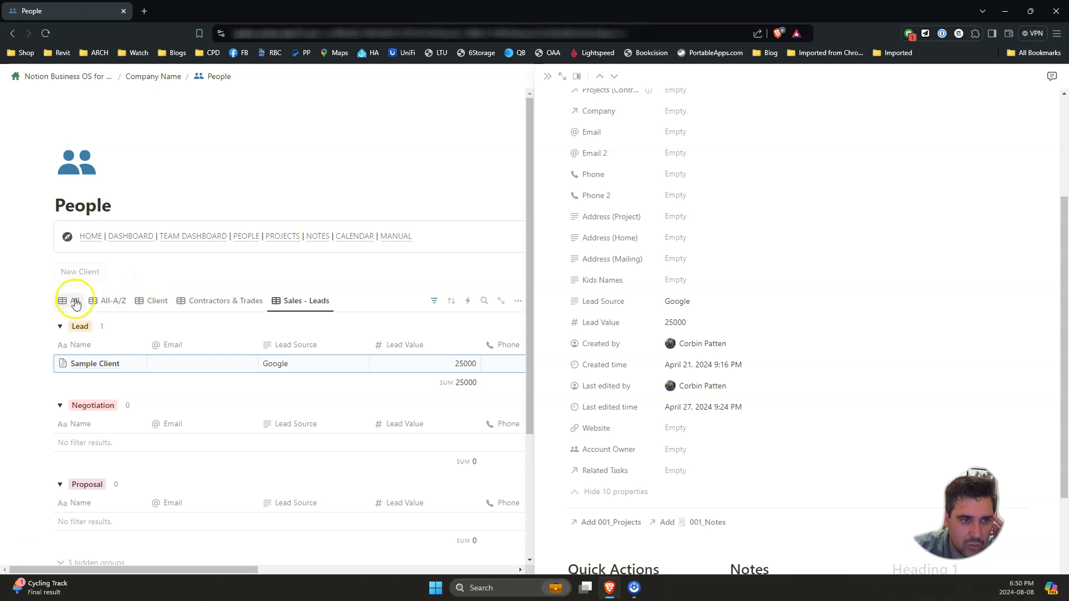
Step: Return the People table to the All view and examine the Sample Contractor record in side peek
left_click(71, 300)
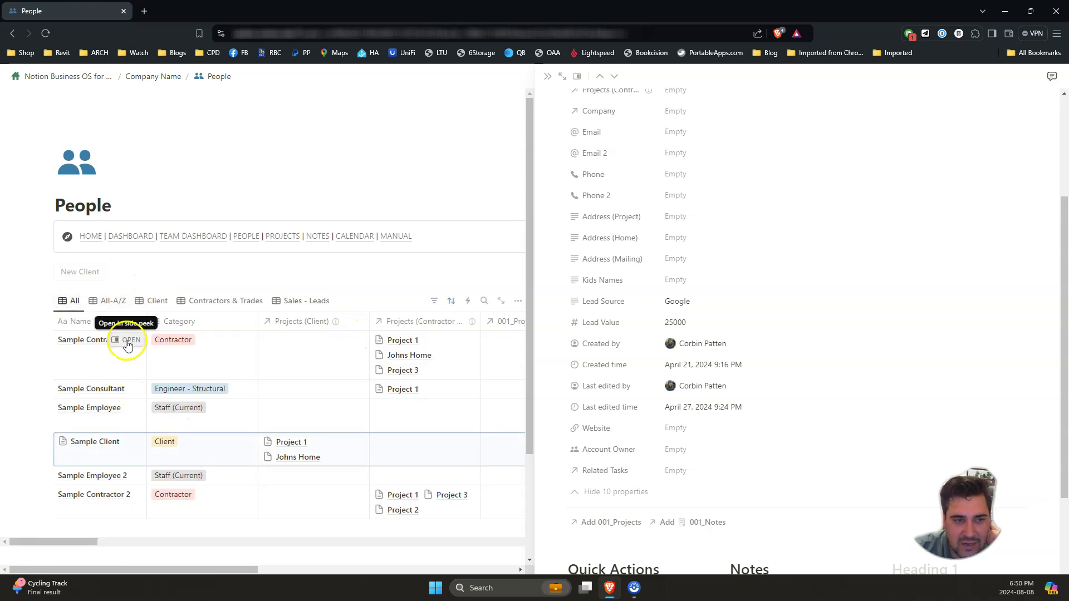
left_click(127, 340)
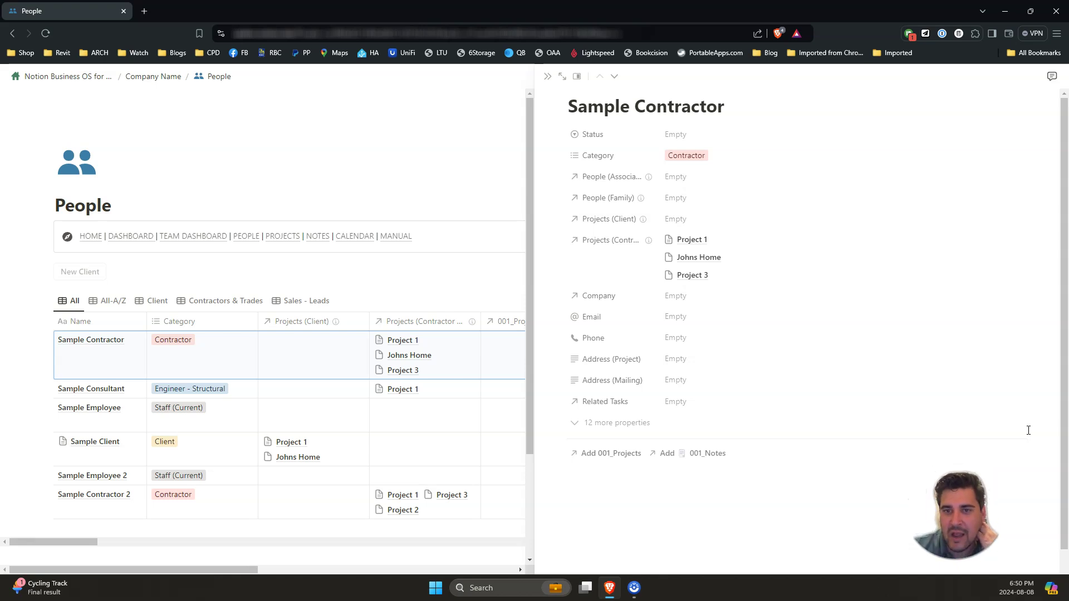
scroll(742, 443, "down", 1)
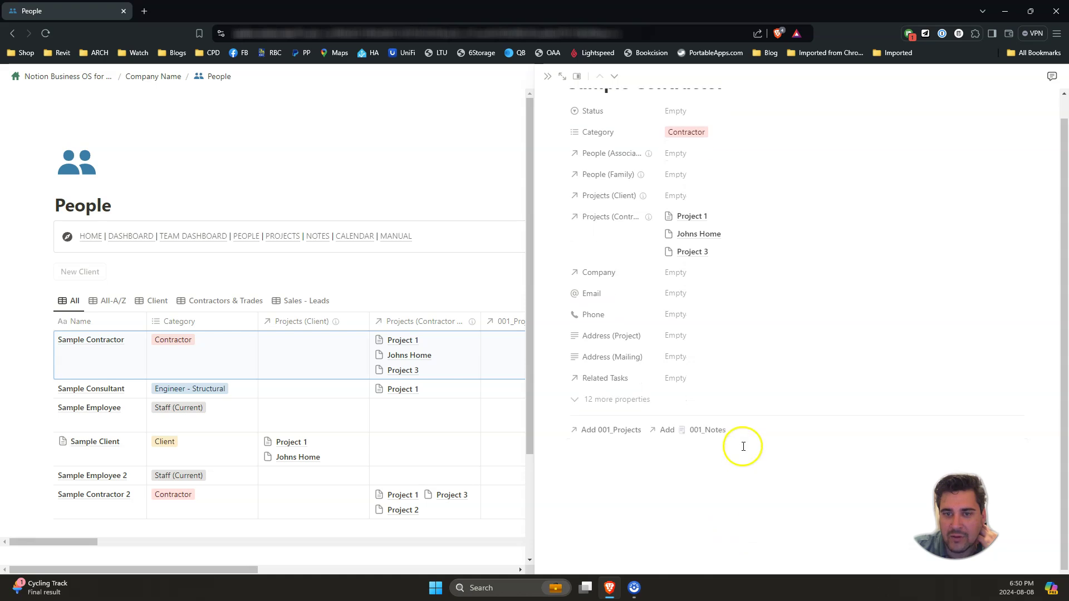
scroll(687, 495, "up", 1)
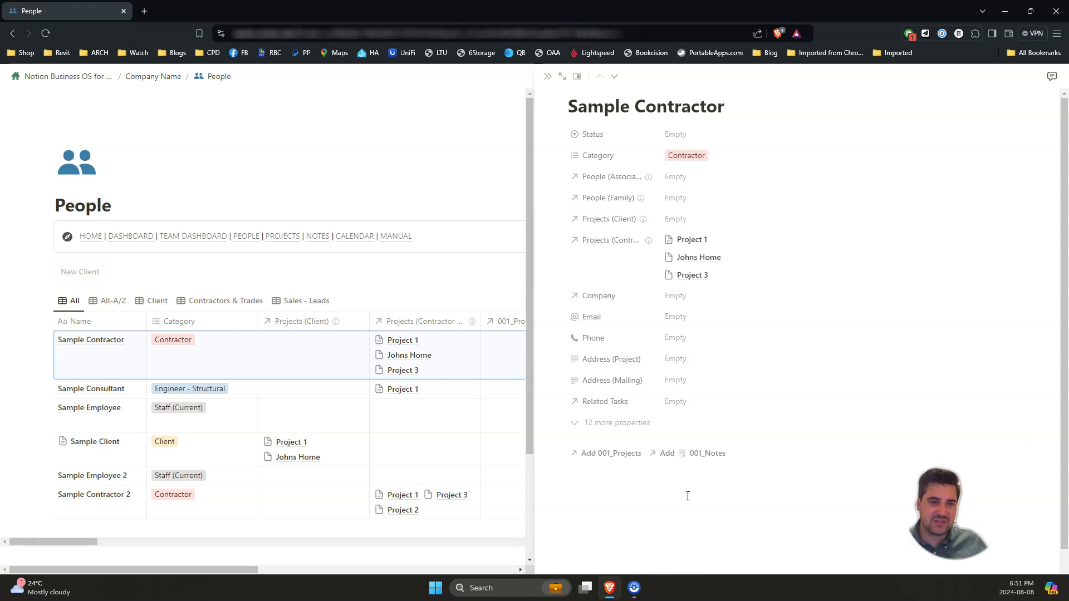
left_click(687, 485)
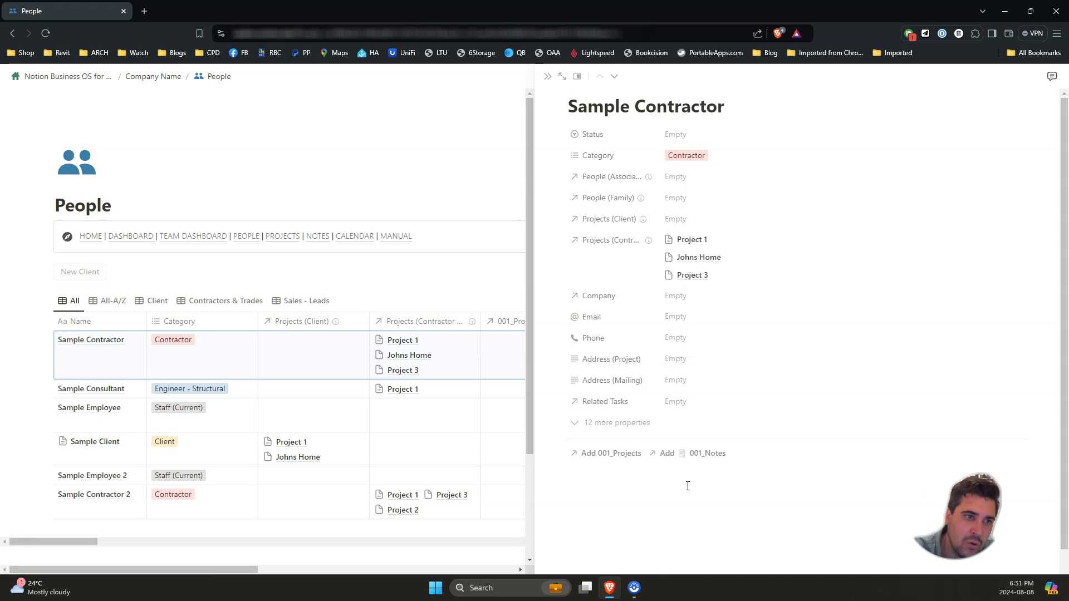
Step: Open the Team Dashboard and look at the Person 2 and Person 1 task views
left_click(194, 236)
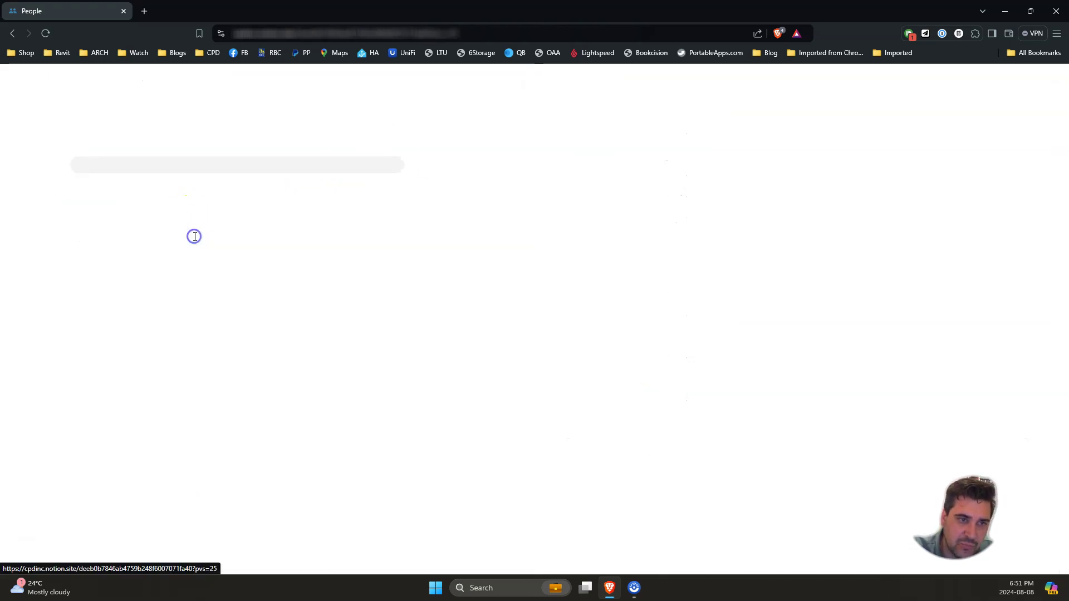
scroll(527, 386, "down", 2)
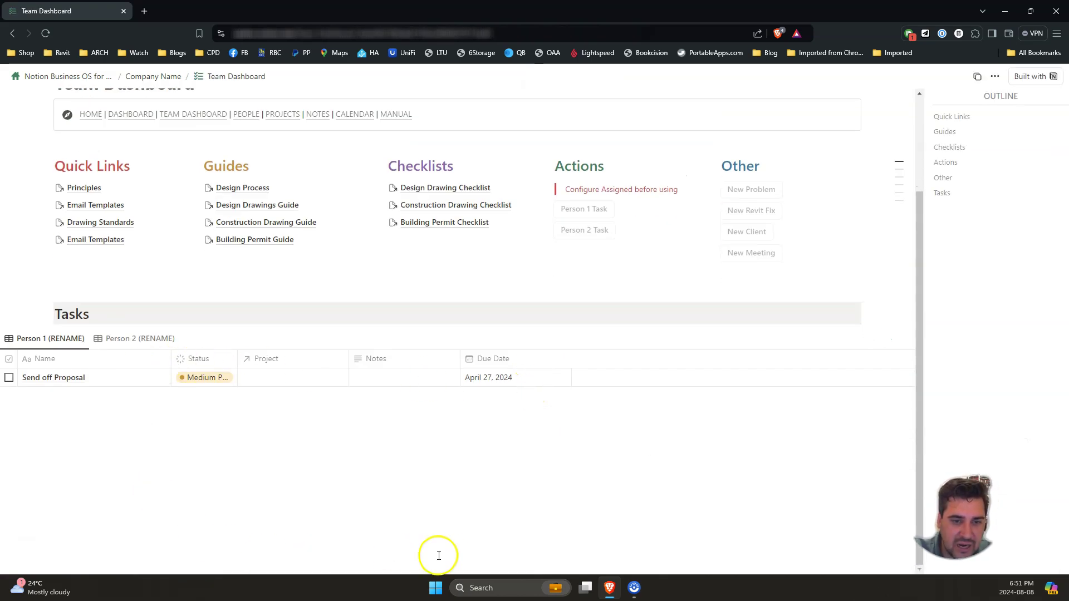
left_click(109, 340)
left_click(50, 341)
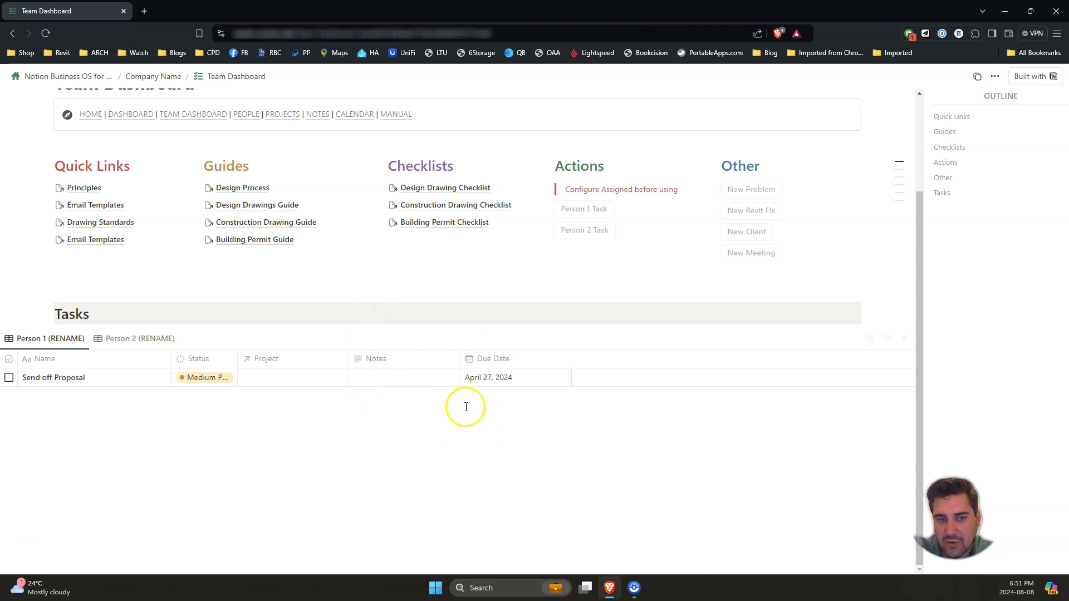
Step: View the properties of the Send off Proposal task and go back to the Team Dashboard
left_click(81, 380)
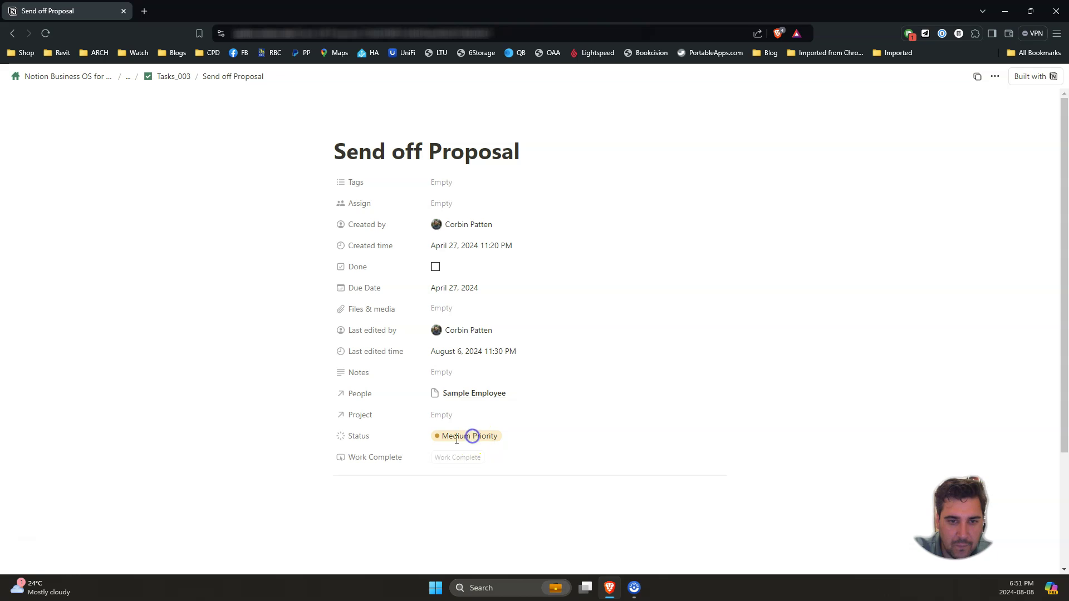
left_click(13, 33)
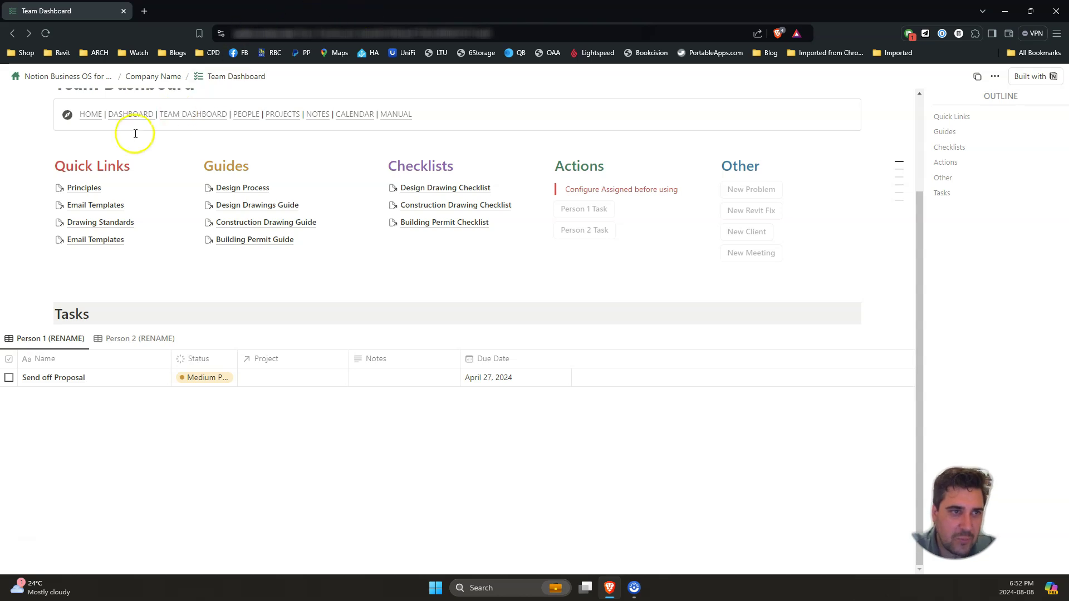
Step: View the Personal Dashboard, return to the Team Dashboard and try its New Revit Fix action
left_click(139, 115)
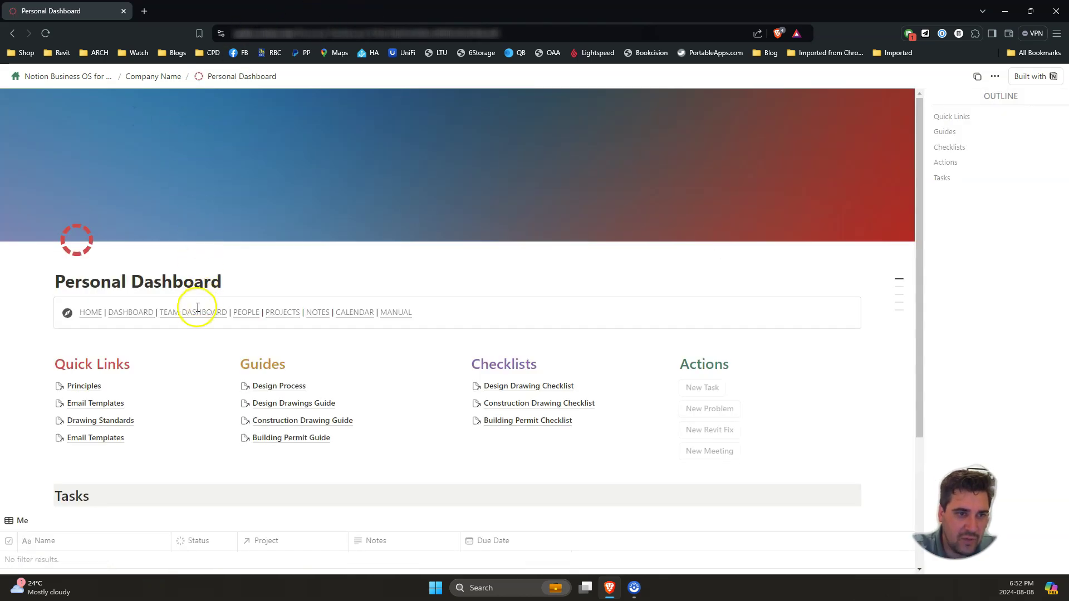
left_click(191, 311)
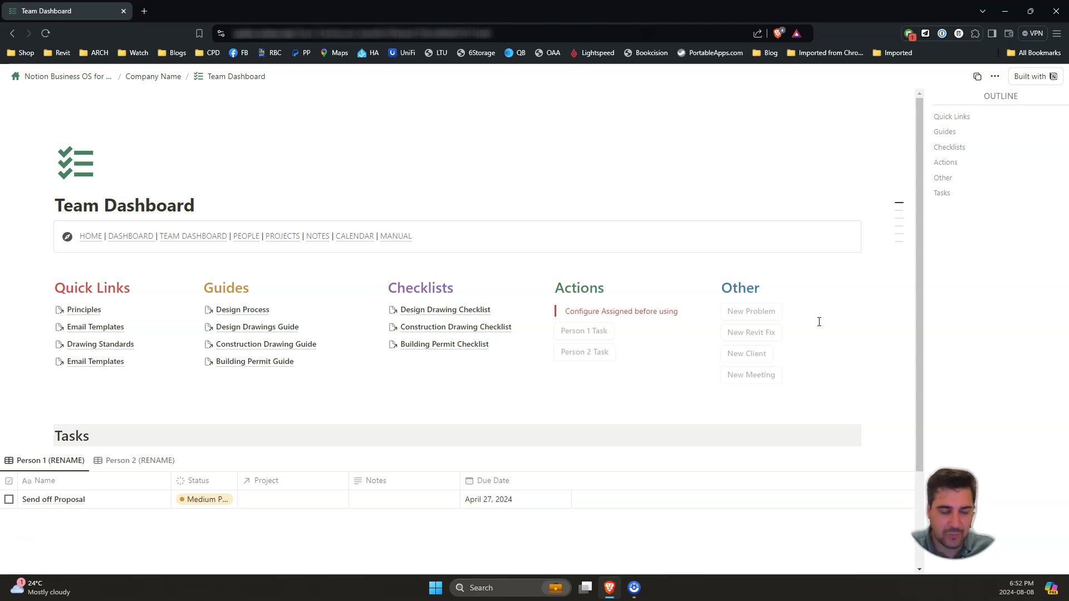
left_click(742, 332)
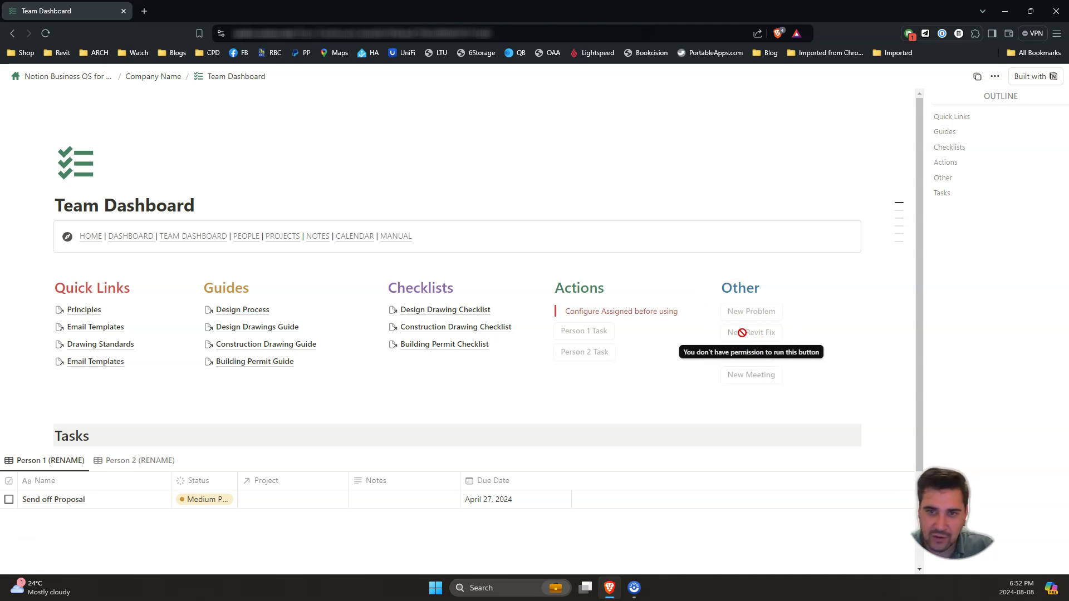
left_click(528, 413)
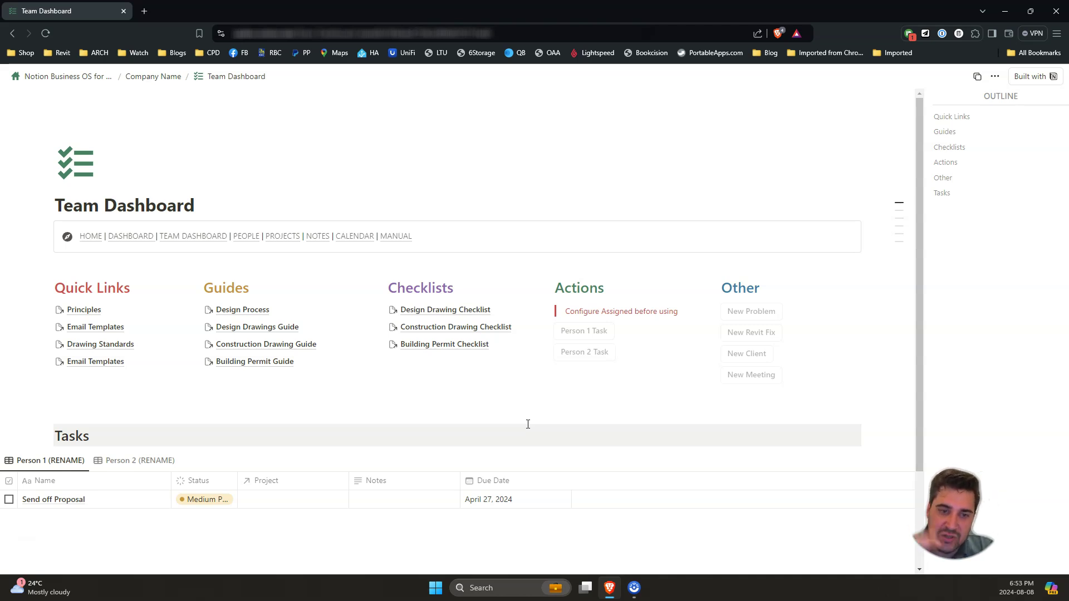
Step: Open the Projects page and examine its Status (Overview) board
left_click(276, 234)
mouse_move(191, 312)
left_mouse_down()
mouse_move(334, 321)
mouse_move(188, 310)
left_mouse_up()
left_click(241, 412)
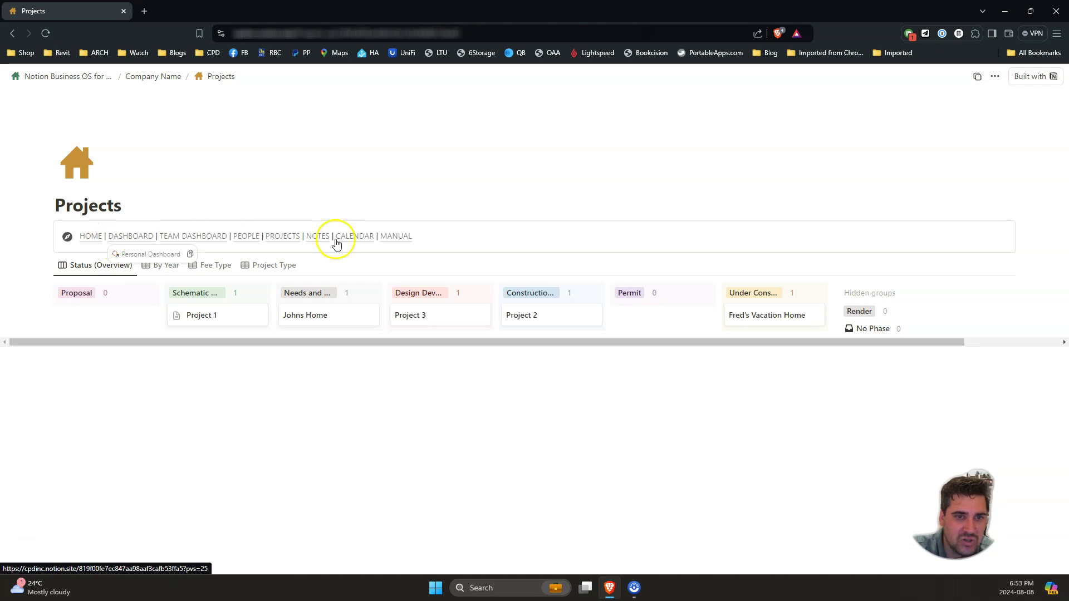
Step: Open Workflows_003 from the company home page, and the Issues Tracker_003 database from Company Name Backend
left_click(85, 236)
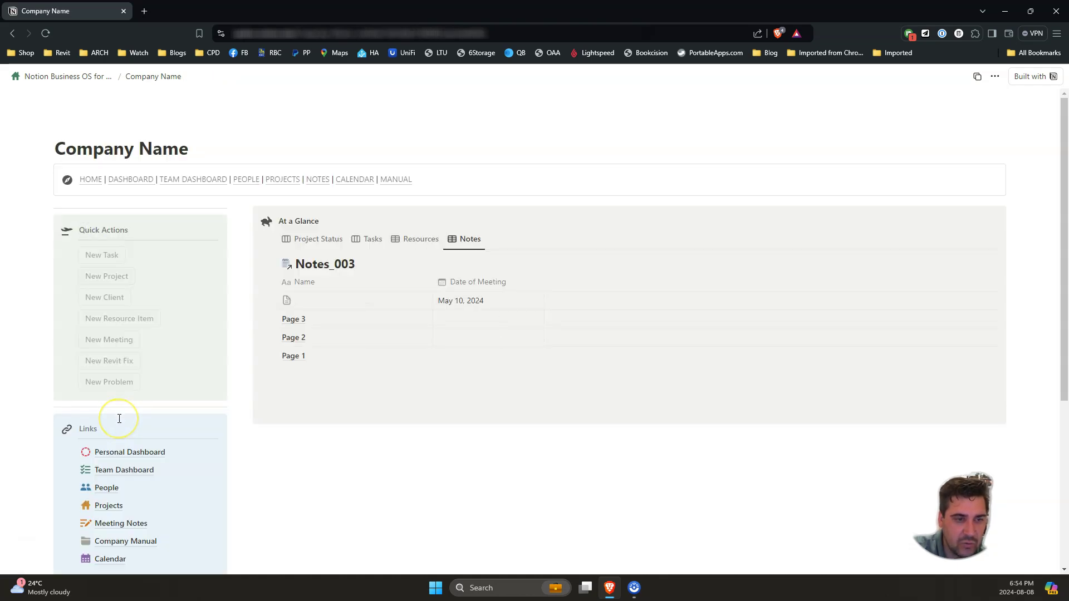
scroll(119, 417, "down", 5)
left_click(115, 382)
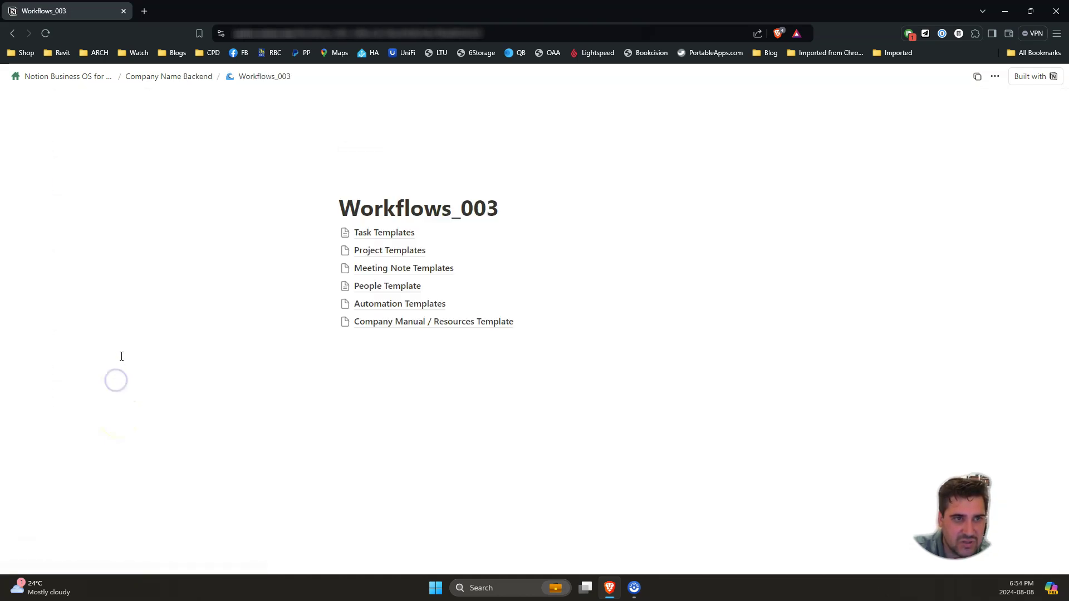
left_click(199, 76)
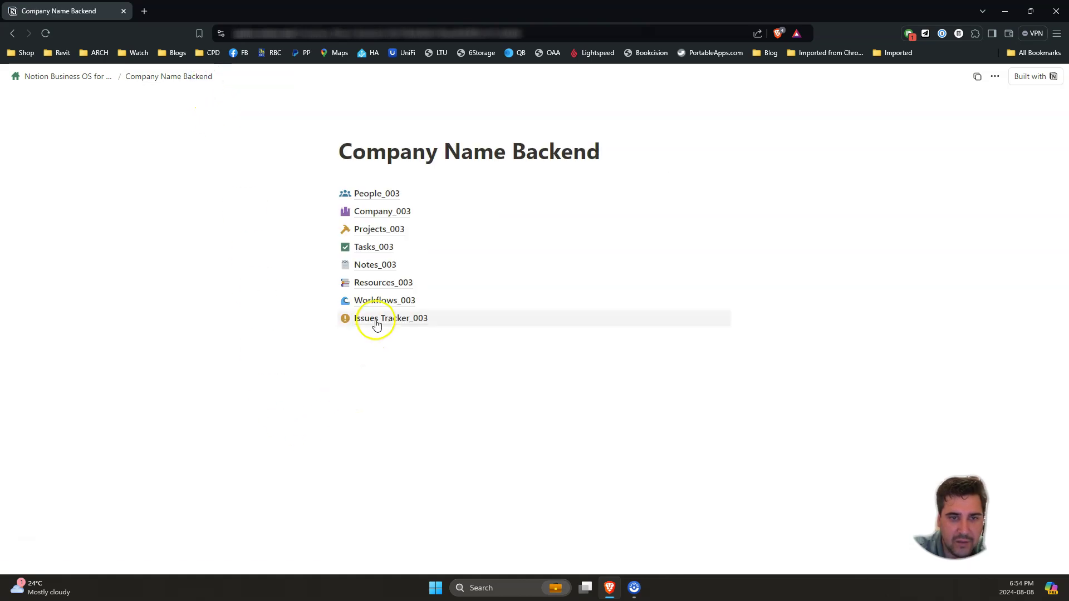
left_click(379, 319)
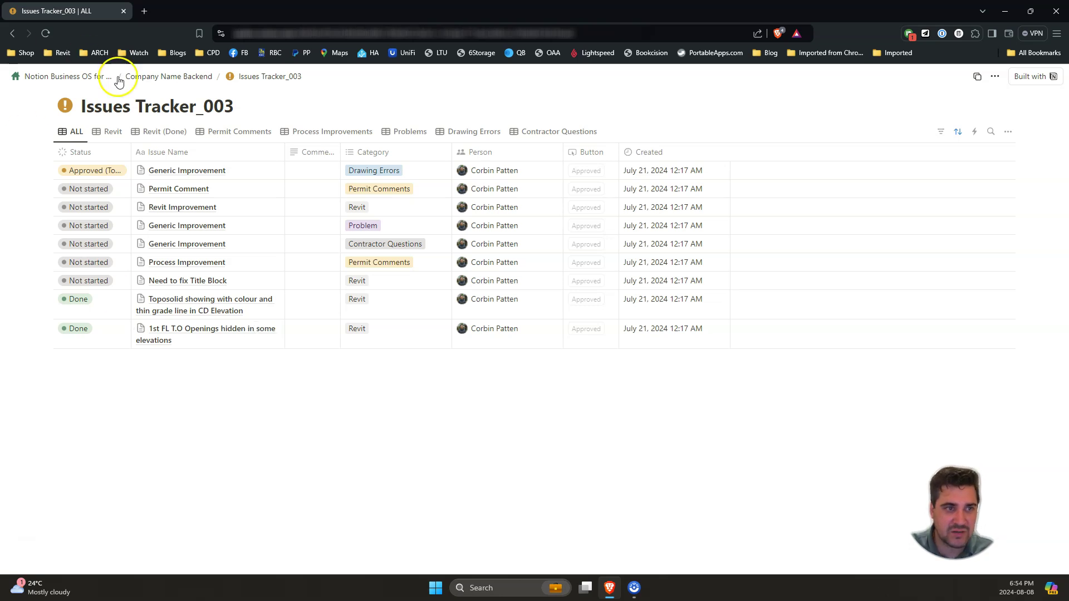
Step: Browse the tracker's Revit, Revit (Done) and Permit Comments views, and open the Permit Comment and Process Improvement issues
left_click(109, 131)
left_click(163, 132)
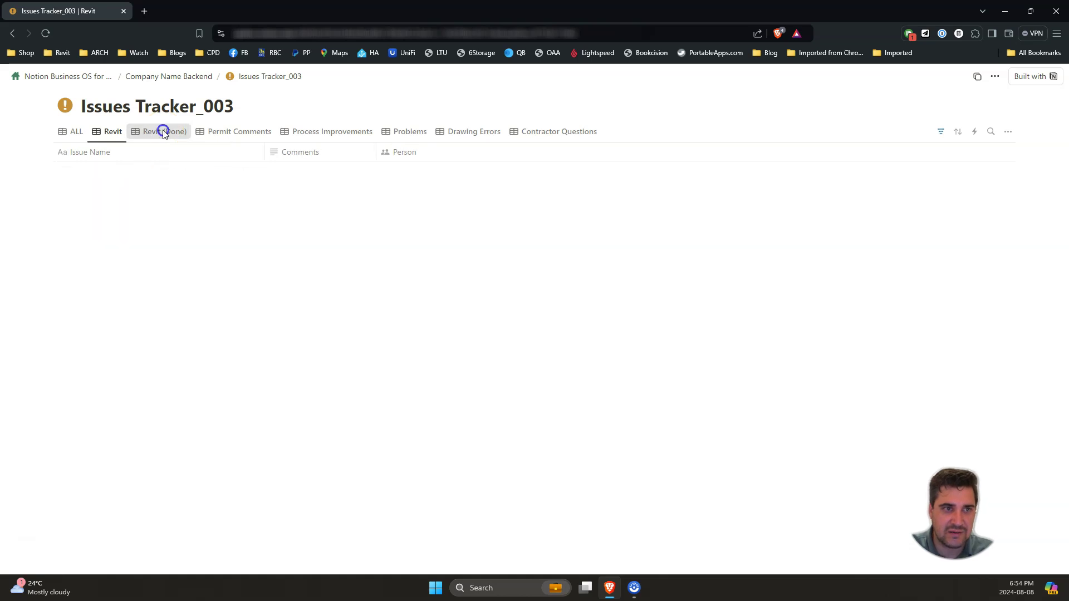
left_click(231, 131)
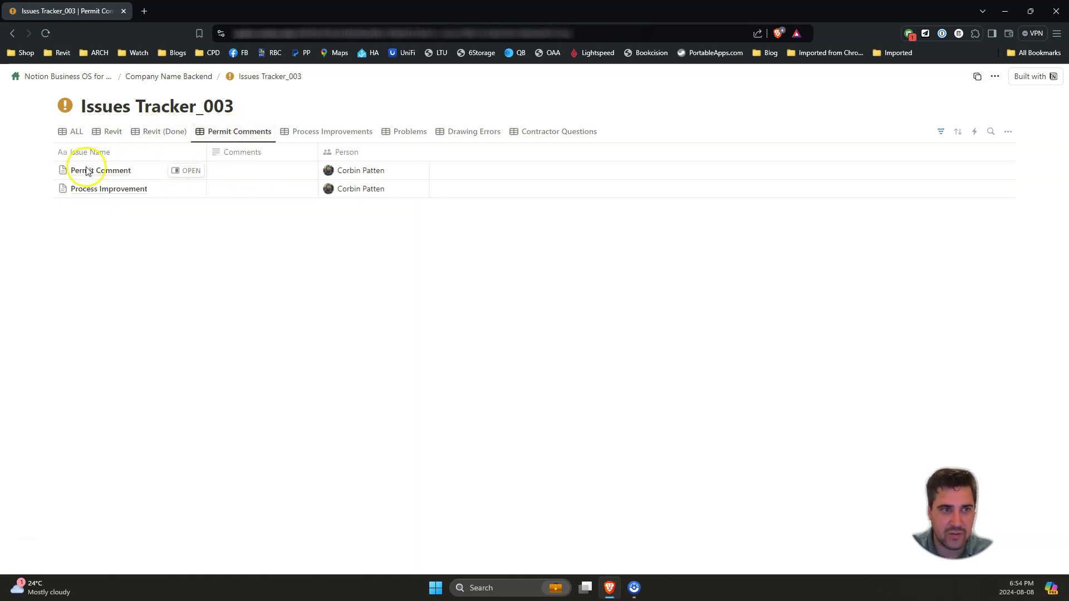
left_click(190, 173)
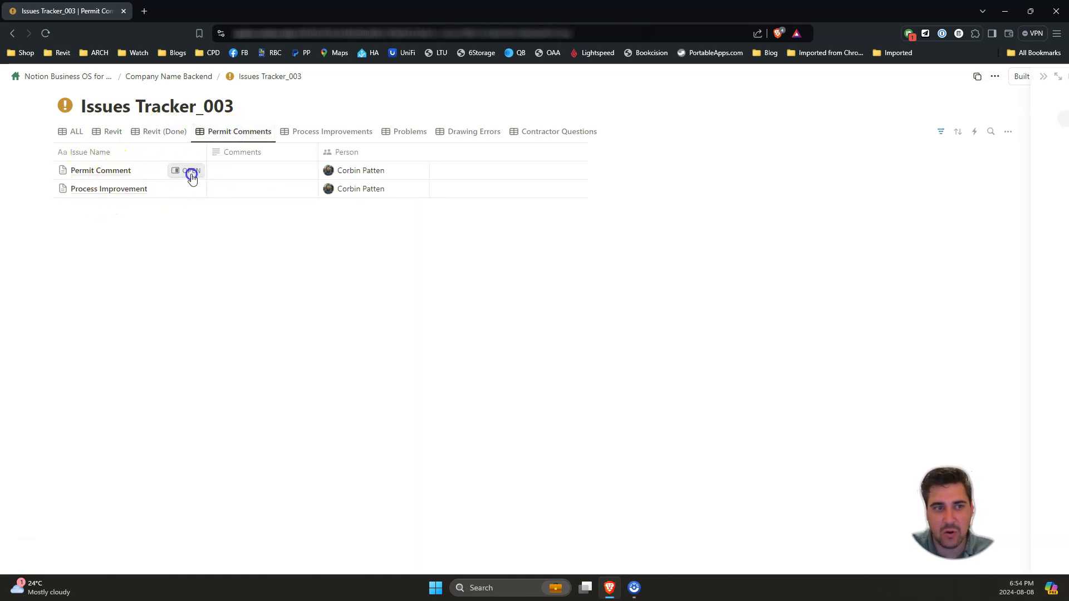
left_click(195, 192)
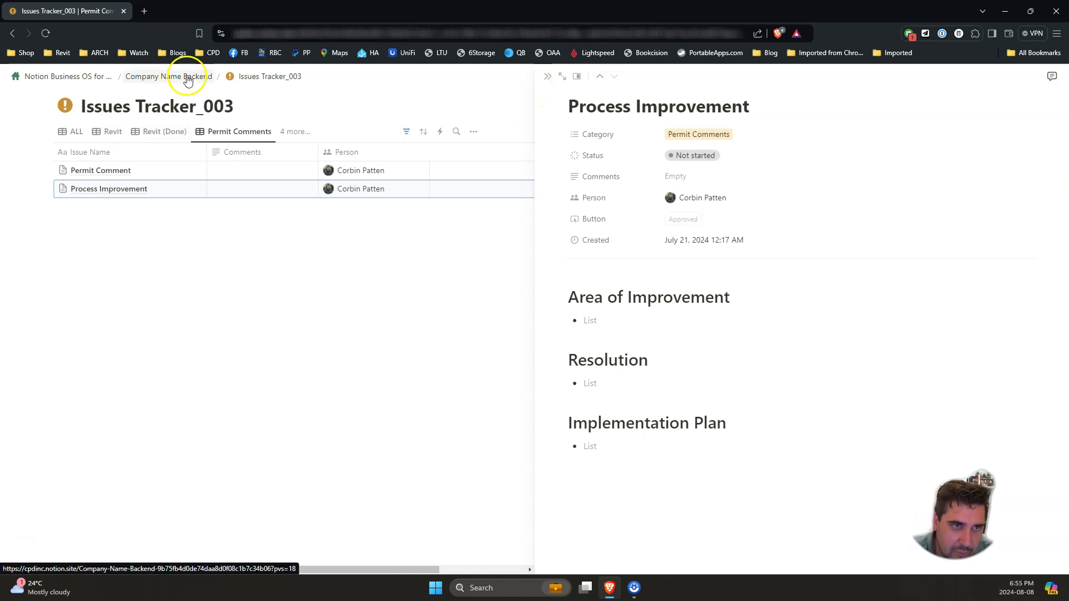
Step: Go back through the template's root page to the Company Name page and open the Company Manual to review its sections
left_click(101, 77)
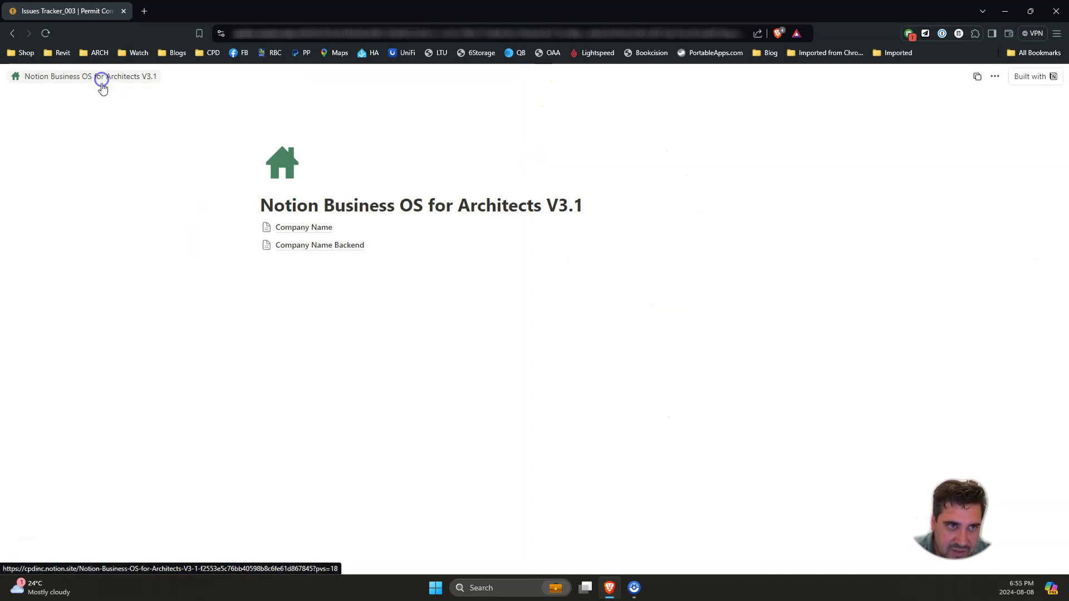
left_click(393, 227)
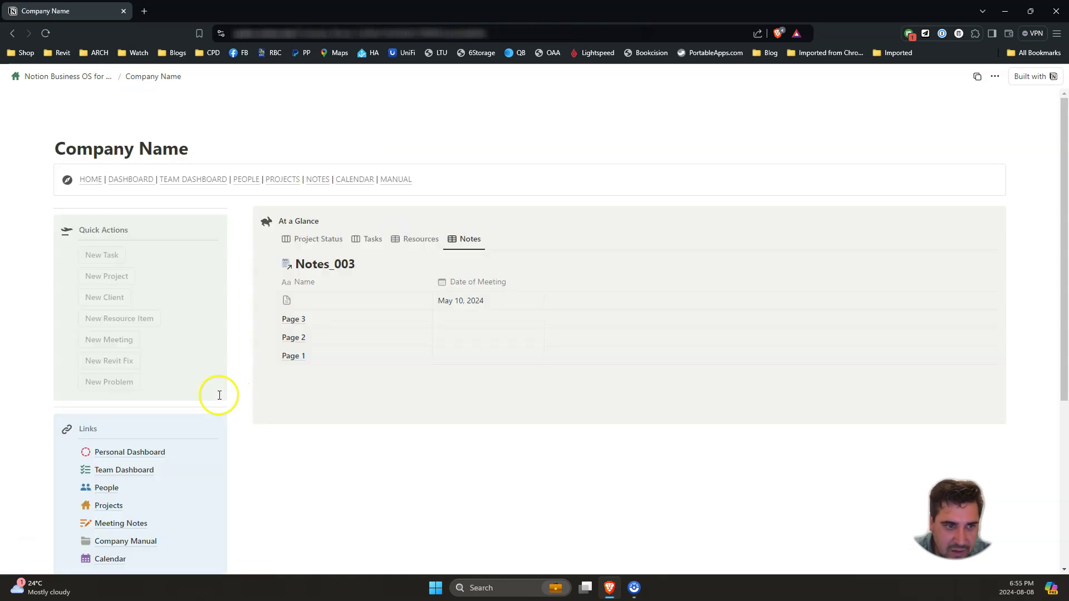
scroll(167, 412, "down", 1)
scroll(145, 414, "down", 2)
left_click(115, 428)
scroll(400, 437, "down", 4)
scroll(399, 437, "up", 2)
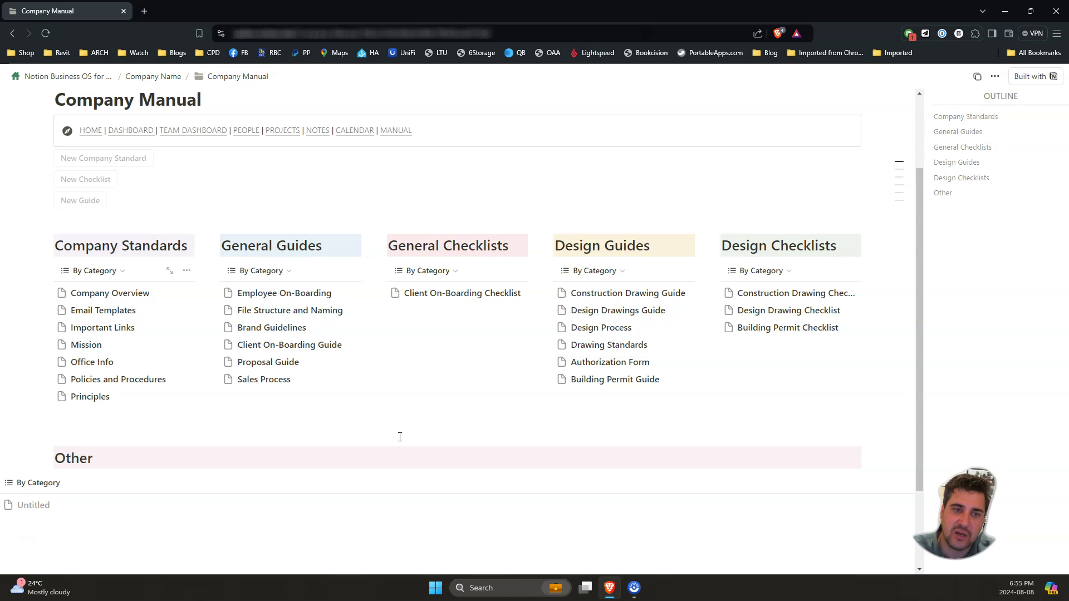
Step: Preview the File Structure and Naming guide and the Sales Process guide from General Guides, closing each one
left_click(288, 310)
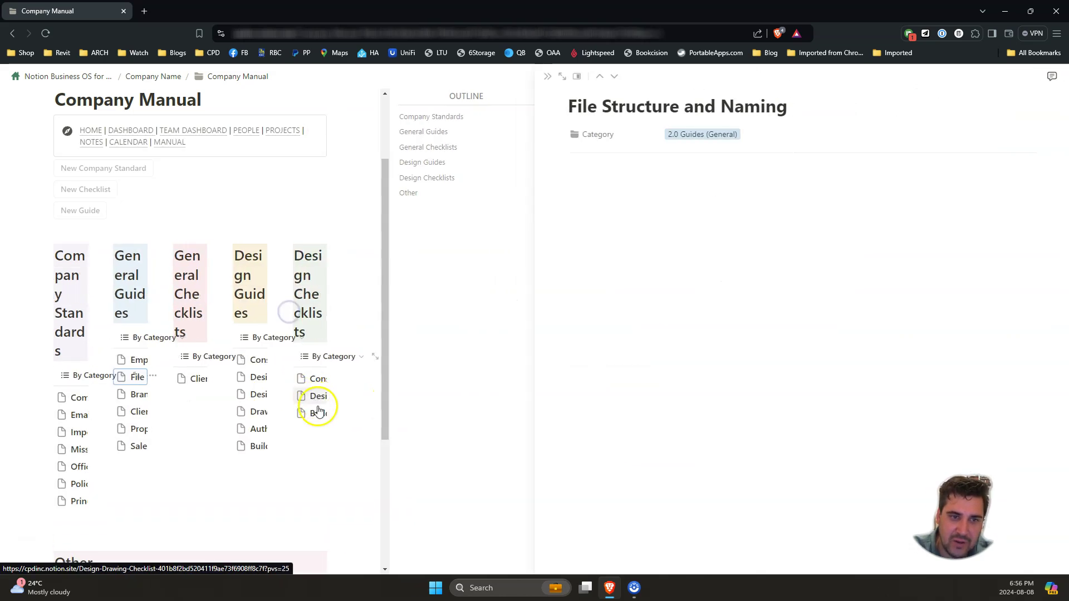
left_click(544, 77)
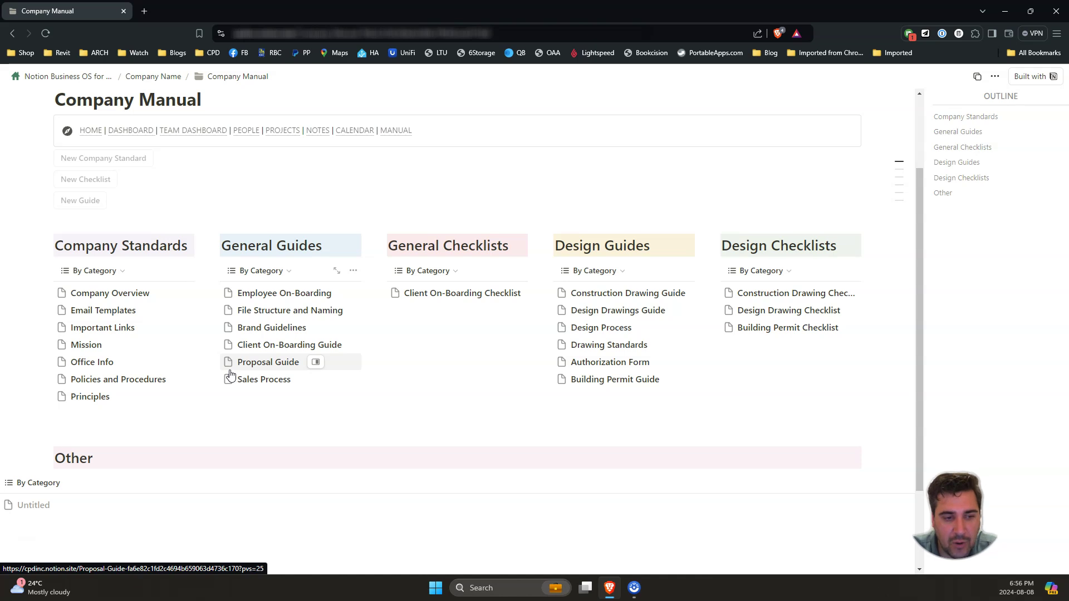
left_click(178, 460)
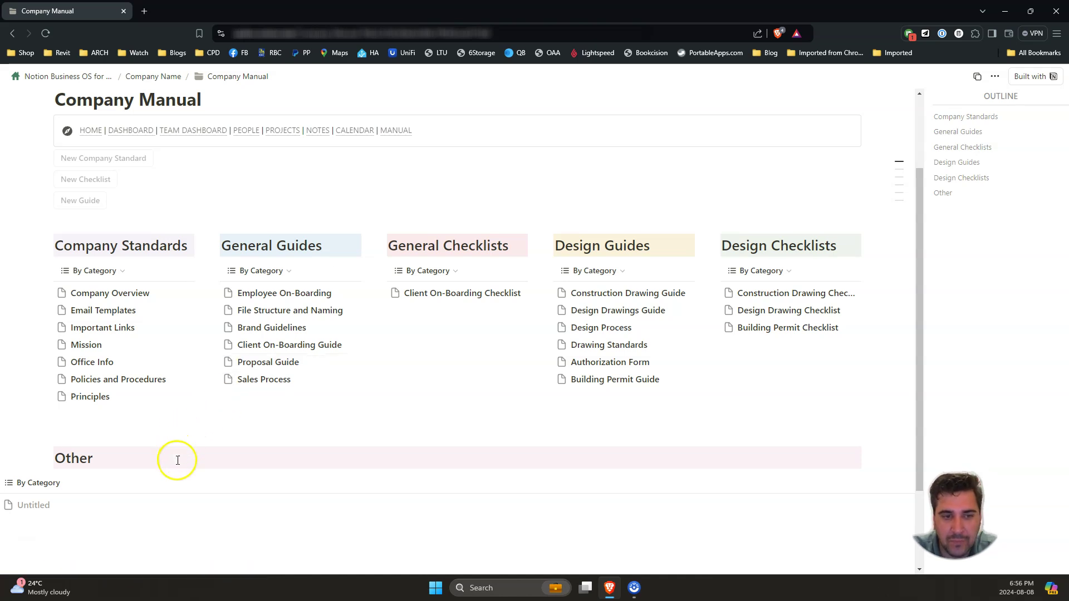
left_click(278, 381)
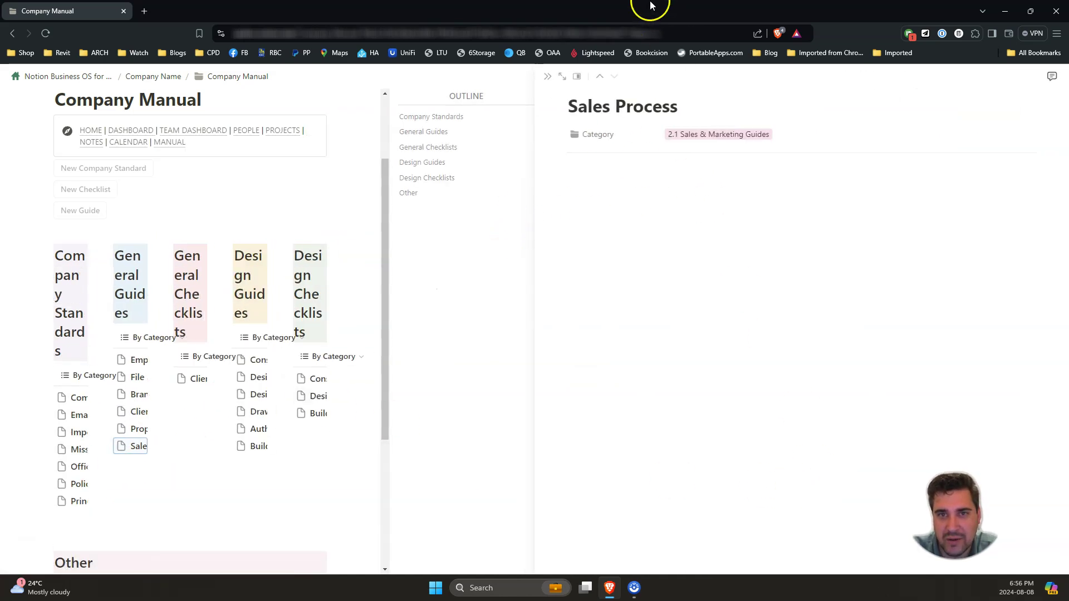
left_click(546, 76)
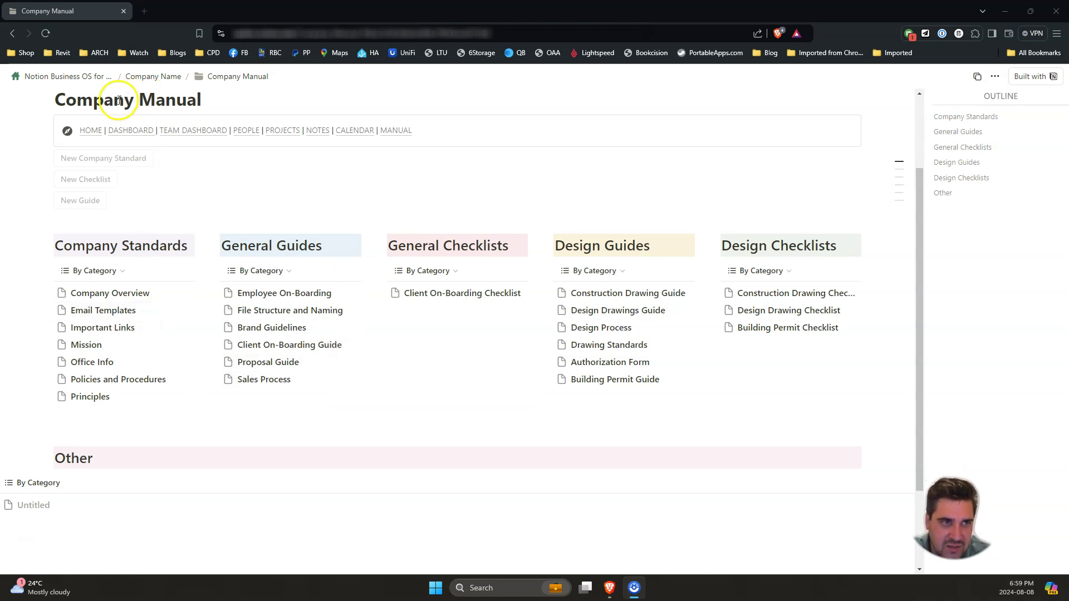
Step: Open the Personal Dashboard from the Company Manual and proceed to the Meeting Notes page
left_click(130, 133)
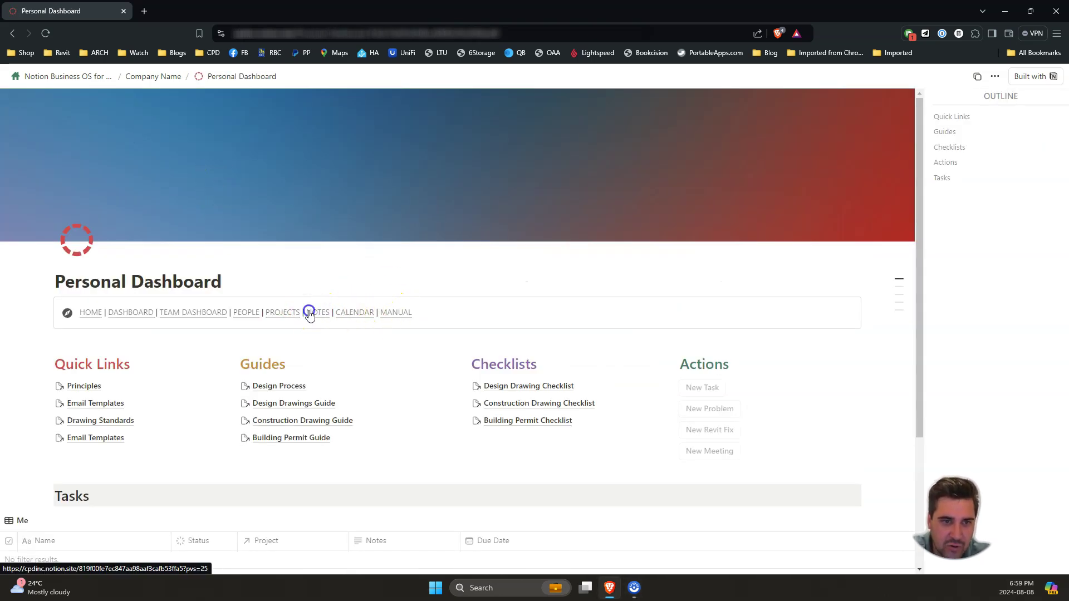
left_click(309, 312)
mouse_move(191, 410)
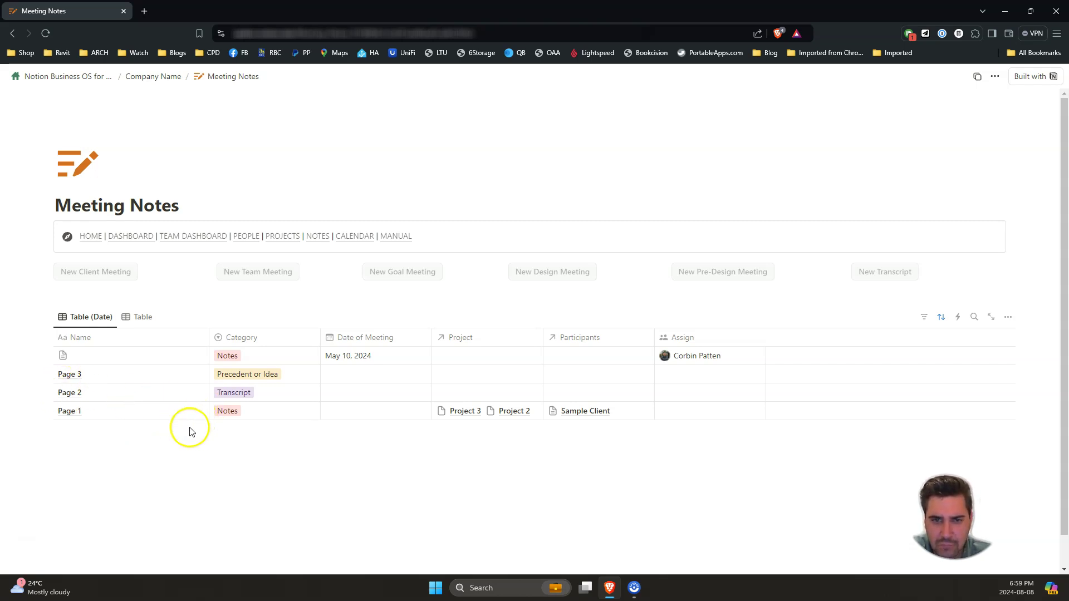